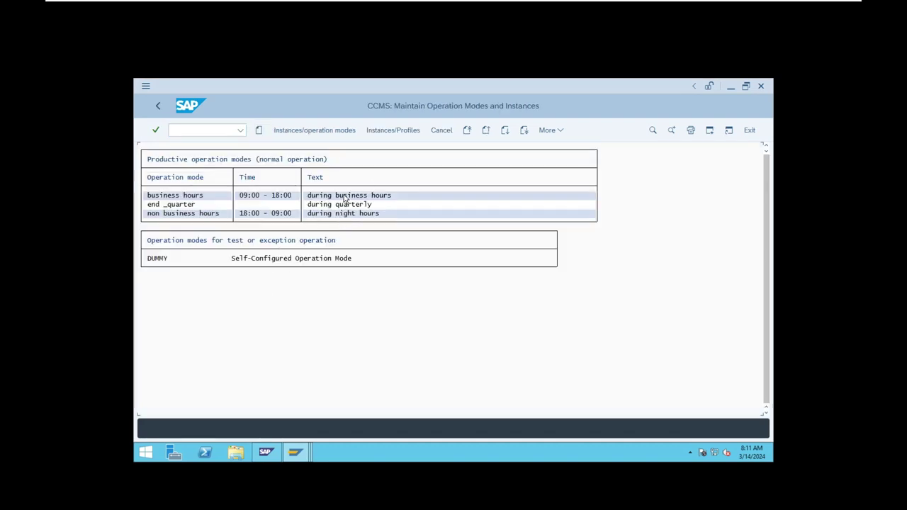
Open the work process distribution of the business hours operation mode on india_DEV_00 and go to its Res. Procs count
double_click(209, 198)
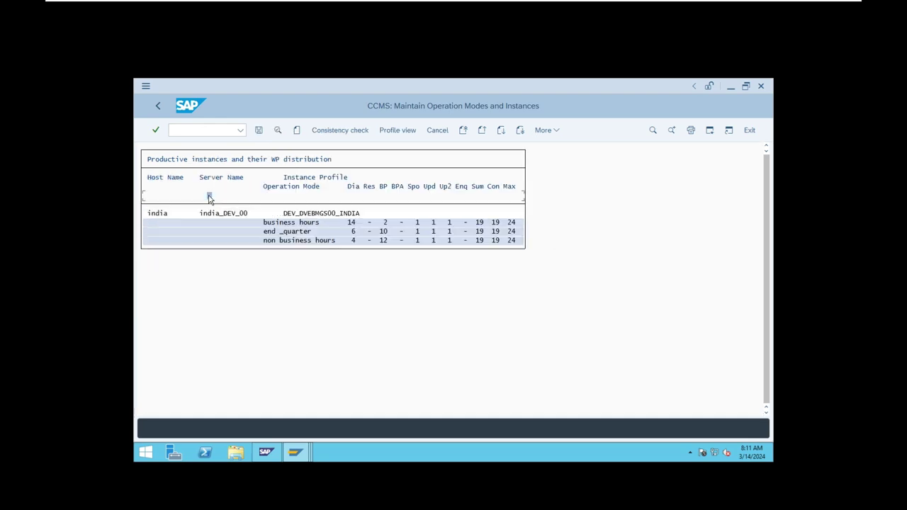
double_click(321, 224)
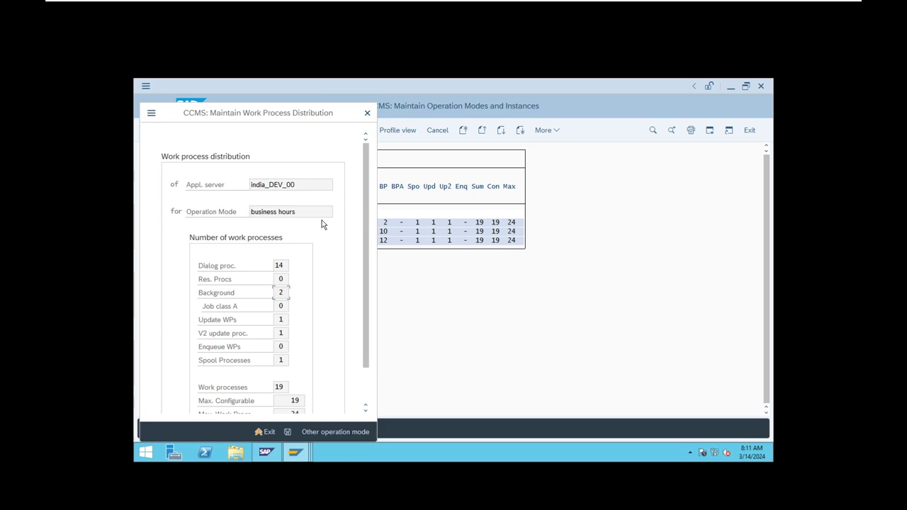
scroll(367, 220, "down", 1)
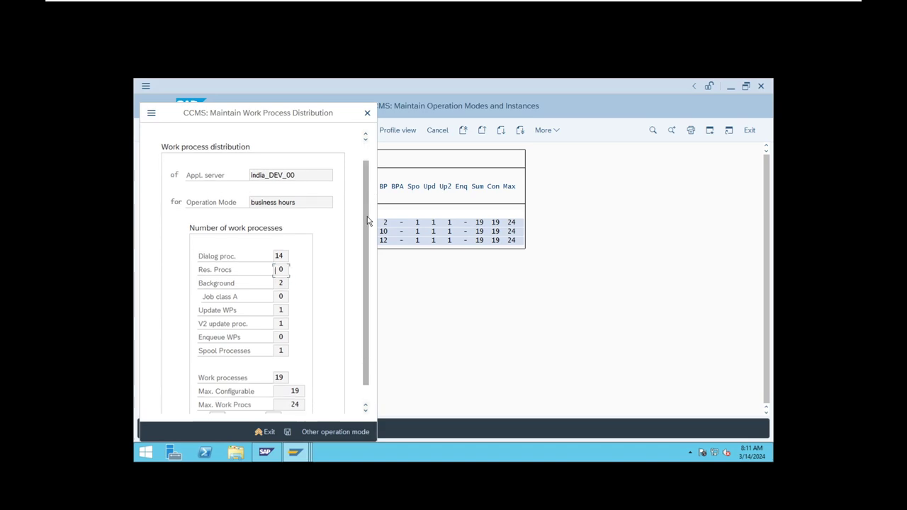
scroll(367, 220, "down", 3)
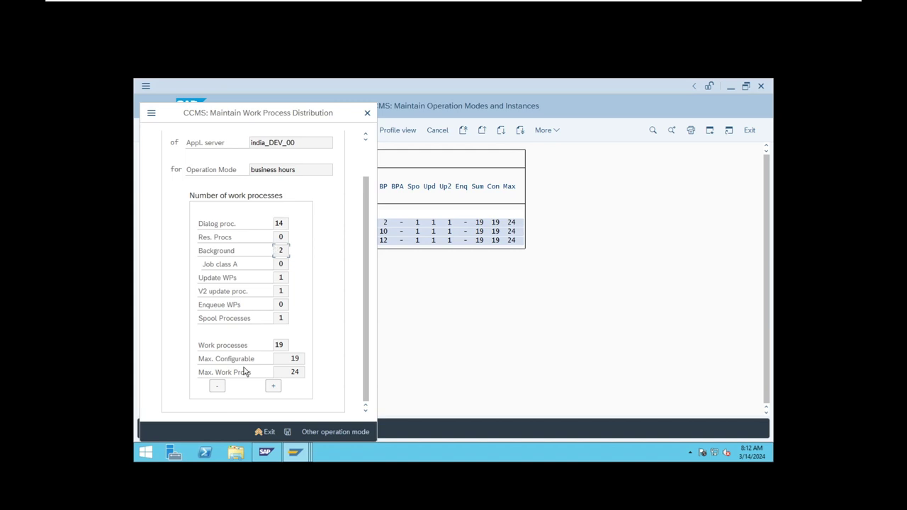
left_click(285, 236)
Switch to the image viewer and examine the work process pictures wp3.JPG and wp.JPG
mouse_move(753, 6)
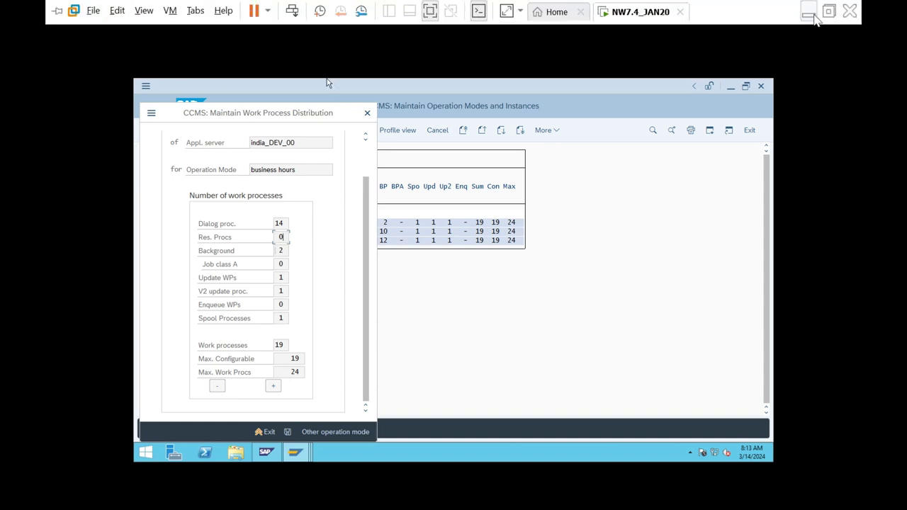
left_click(816, 19)
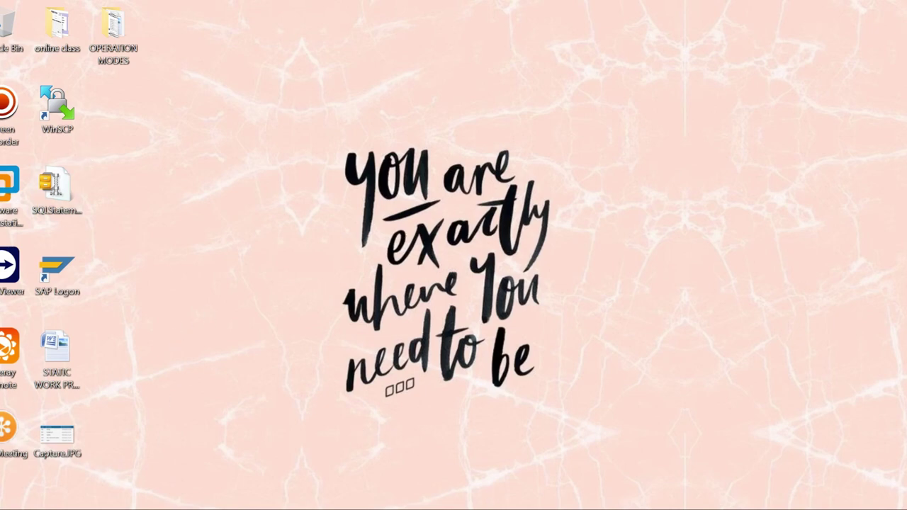
key("alt+Tab")
key("Right")
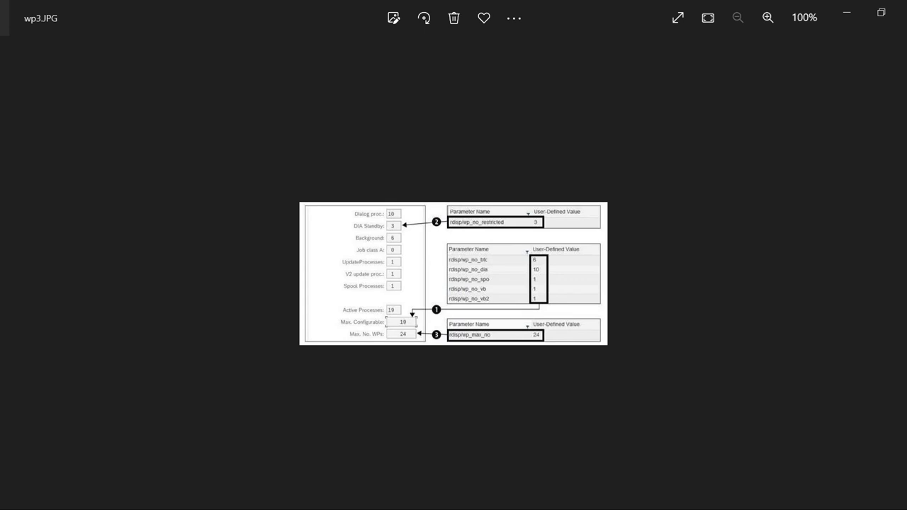
key("Left")
key("Left")
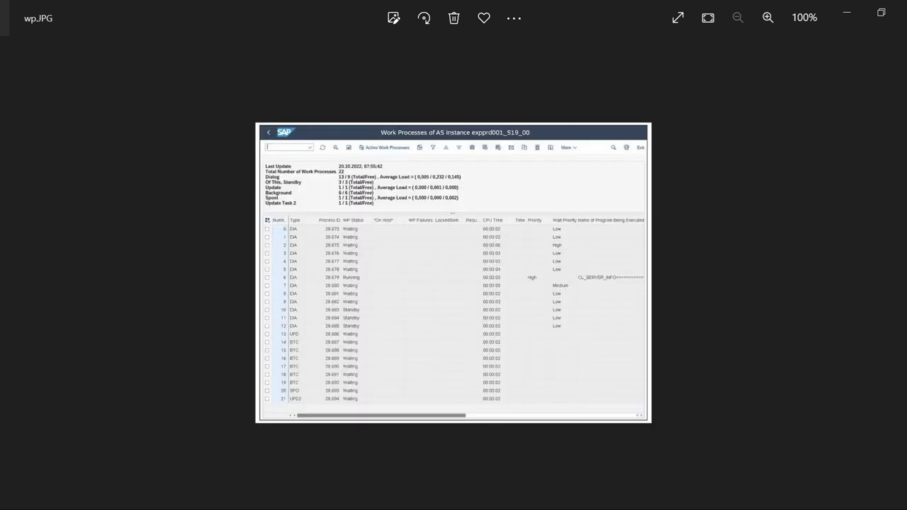
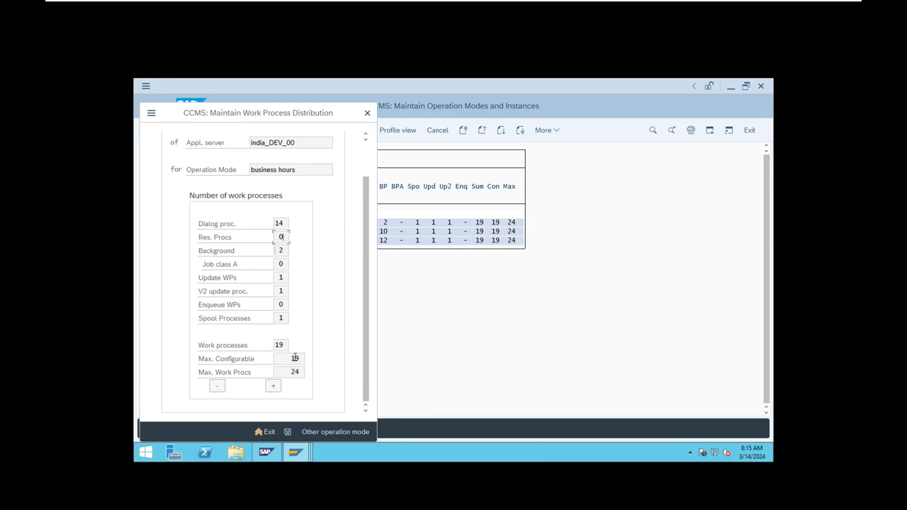
Compare the Max. Configurable and Max. Work Procs values with the Res. Procs count in the business hours distribution
left_click_drag(298, 359, 283, 359)
left_click(302, 359)
left_click_drag(302, 372, 282, 372)
left_click(303, 358)
left_click(282, 239)
left_click_drag(285, 372, 295, 372)
Try 2 and 1 as the Res. Procs count for business hours, and set it back to 0
left_click_drag(286, 237, 276, 237)
left_click(285, 237)
key("BackSpace")
type("2")
key("BackSpace")
type("1")
key("BackSpace")
type("0")
Examine the Max. Work Procs, Res. Procs, Background and Job class A counts of the business hours distribution
mouse_move(301, 374)
left_mouse_down()
mouse_move(282, 373)
mouse_move(289, 373)
left_mouse_up()
left_click(283, 238)
left_click(285, 264)
double_click(284, 264)
double_click(282, 264)
left_click(285, 264)
double_click(282, 251)
double_click(281, 264)
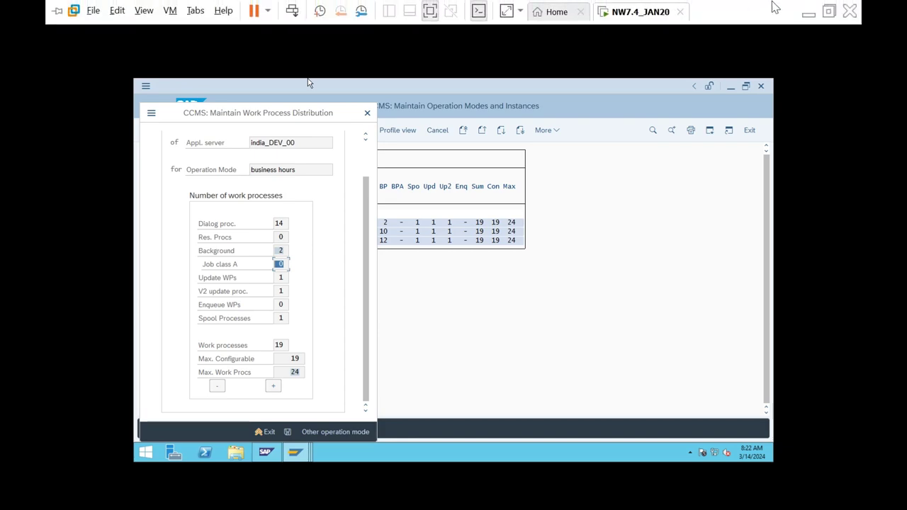
Switch to the desktop and open operation modes2.doc from the OPERATION MODES folder in Word
left_click(809, 13)
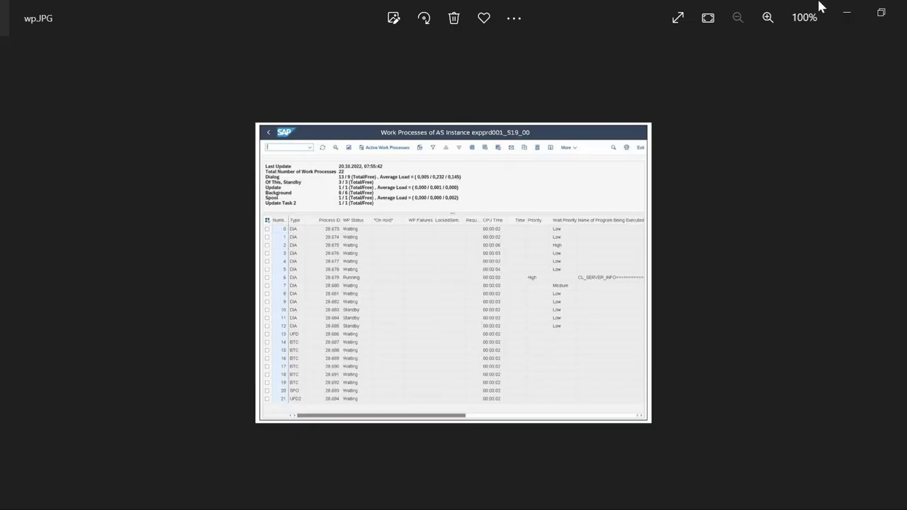
left_click(847, 13)
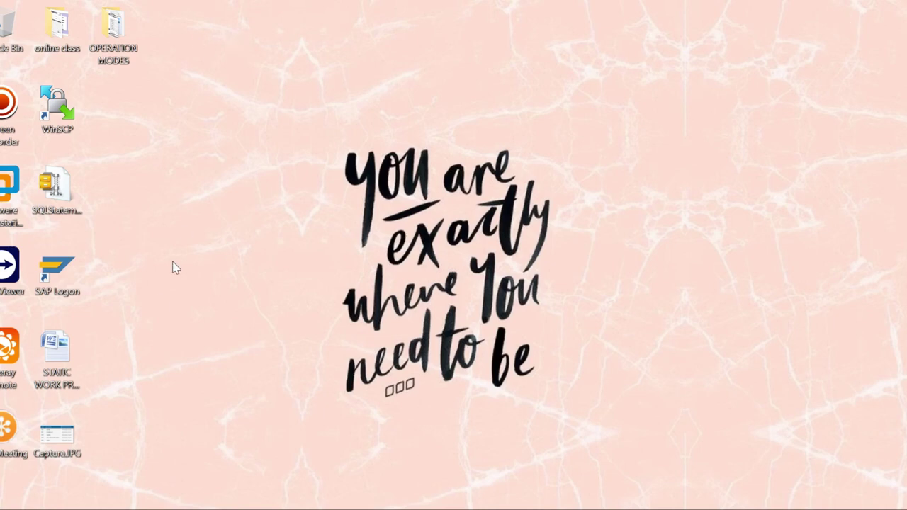
double_click(110, 42)
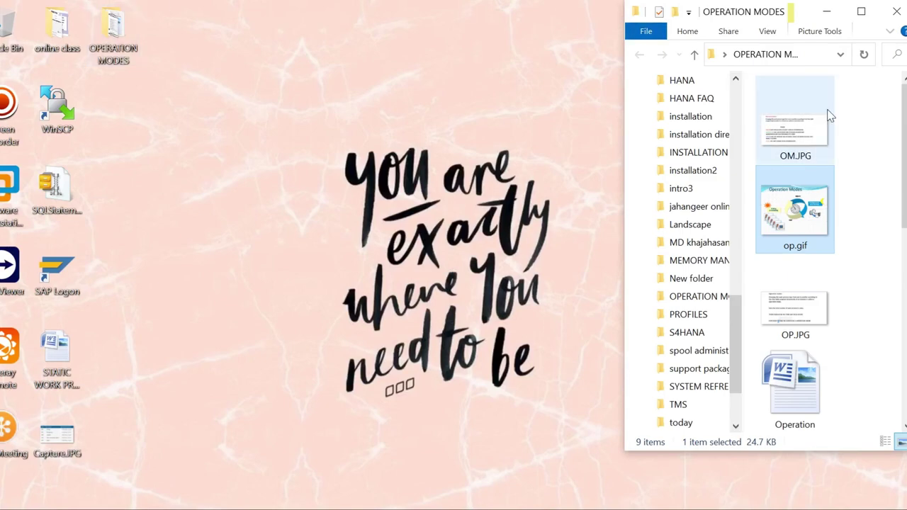
left_click(862, 11)
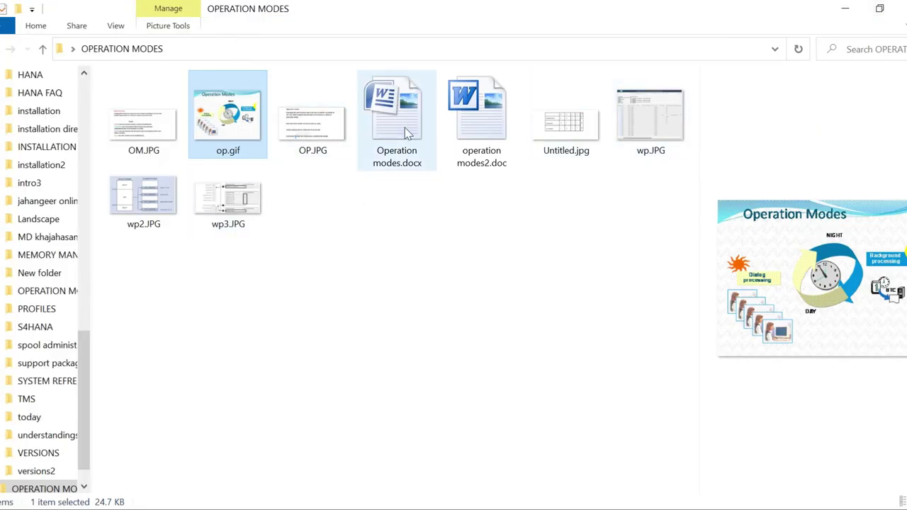
left_click(467, 127)
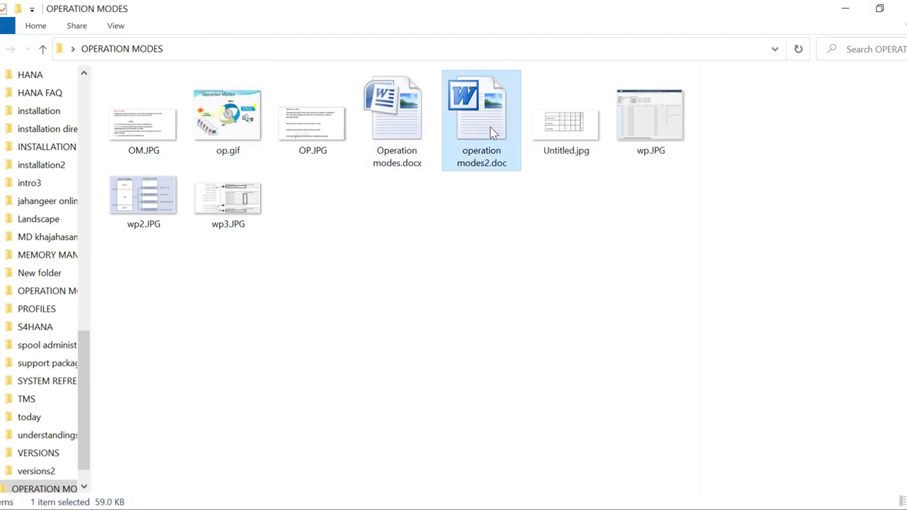
double_click(494, 133)
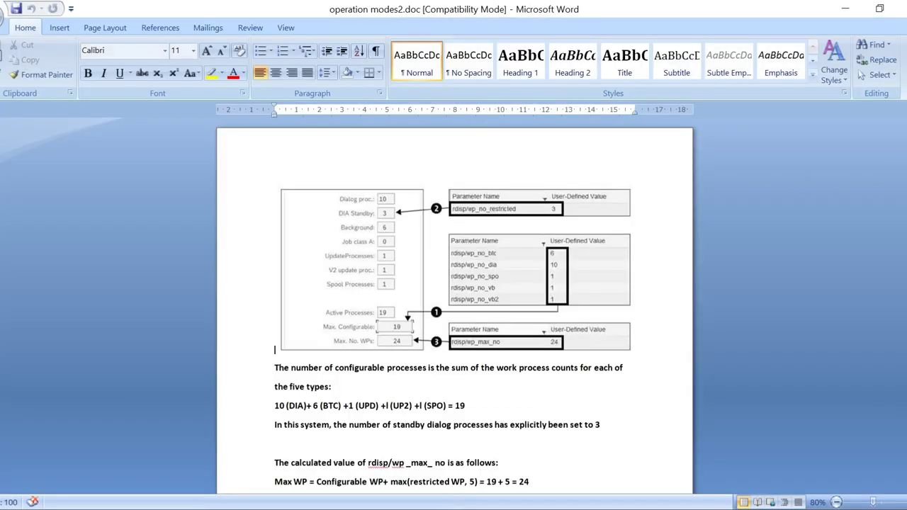
Review the sum of configurable processes and the Max WP formula in the document
scroll(454, 305, "down", 1)
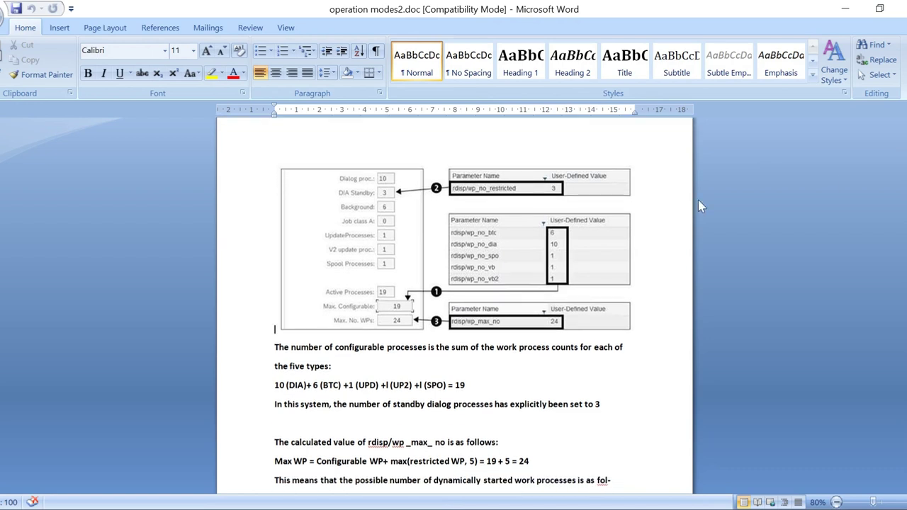
left_click(396, 192)
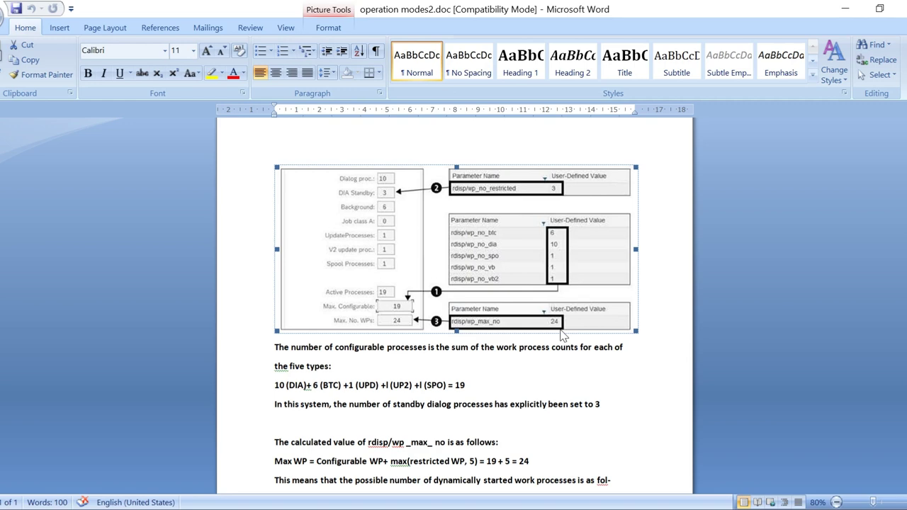
left_click_drag(454, 385, 473, 385)
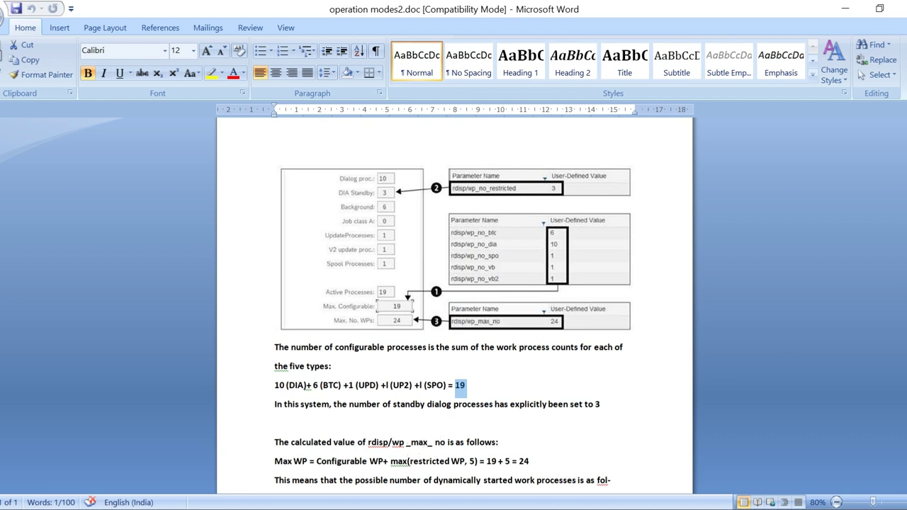
scroll(454, 317, "down", 2)
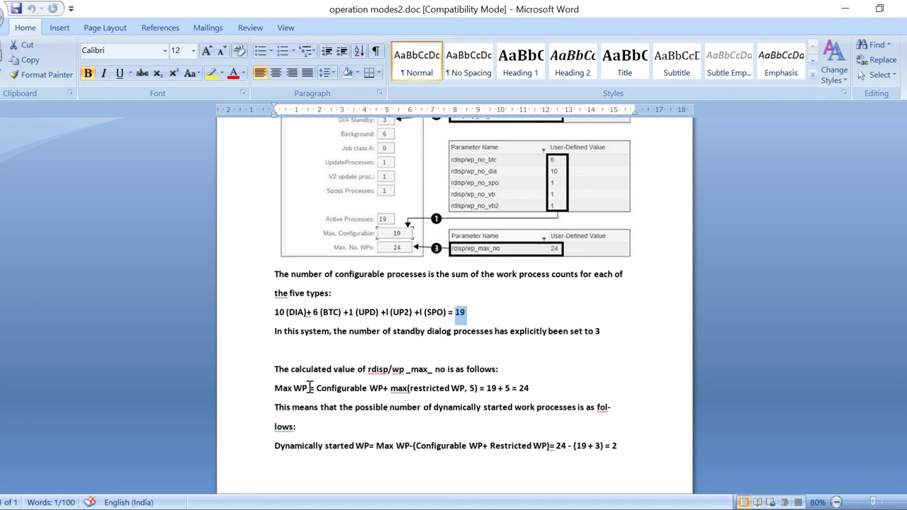
left_click_drag(309, 388, 385, 389)
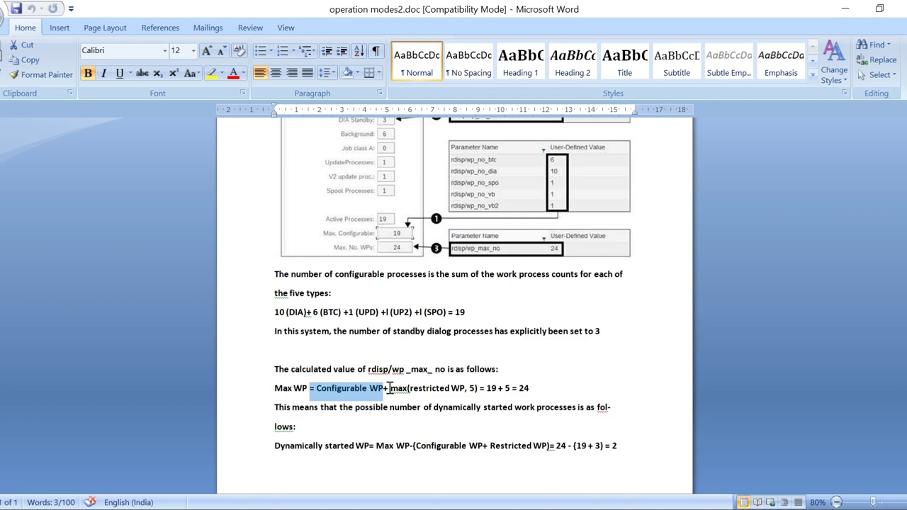
left_click_drag(390, 389, 481, 388)
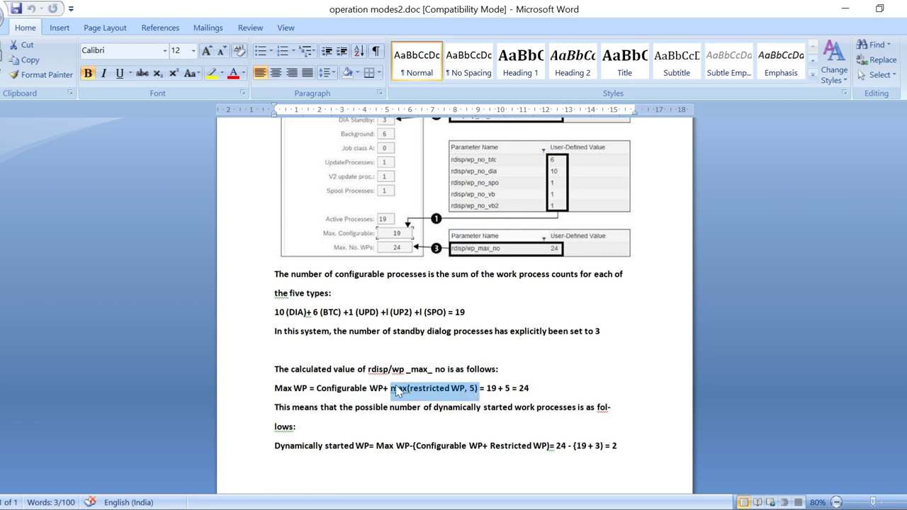
left_click(529, 387)
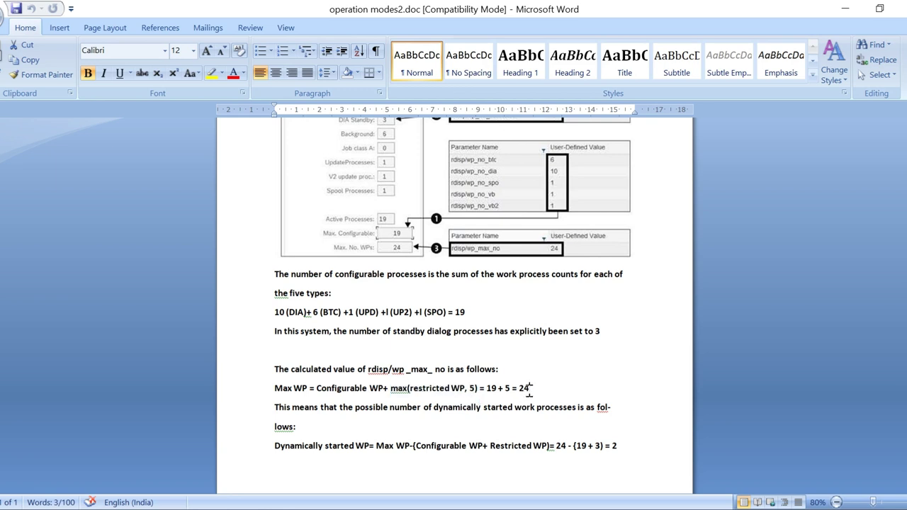
Examine the terms and result of the formula for dynamically started work processes
left_click(340, 246)
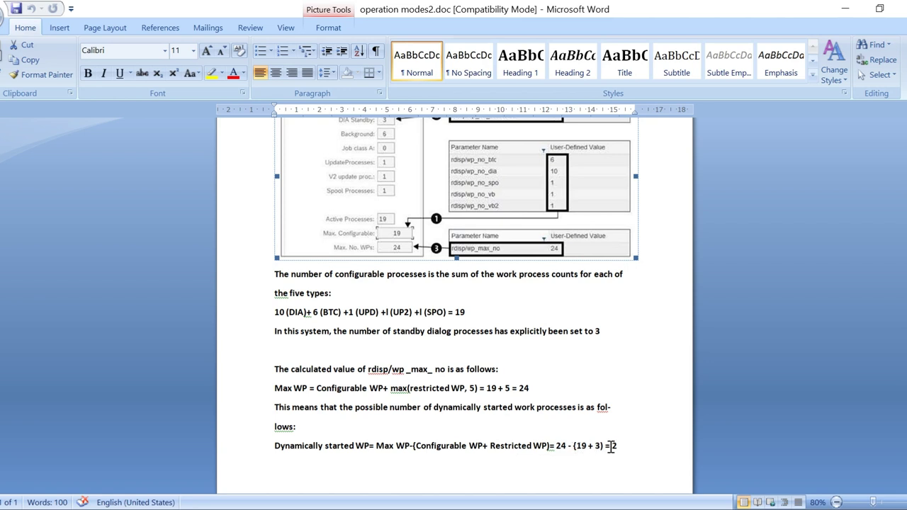
left_click_drag(613, 446, 588, 446)
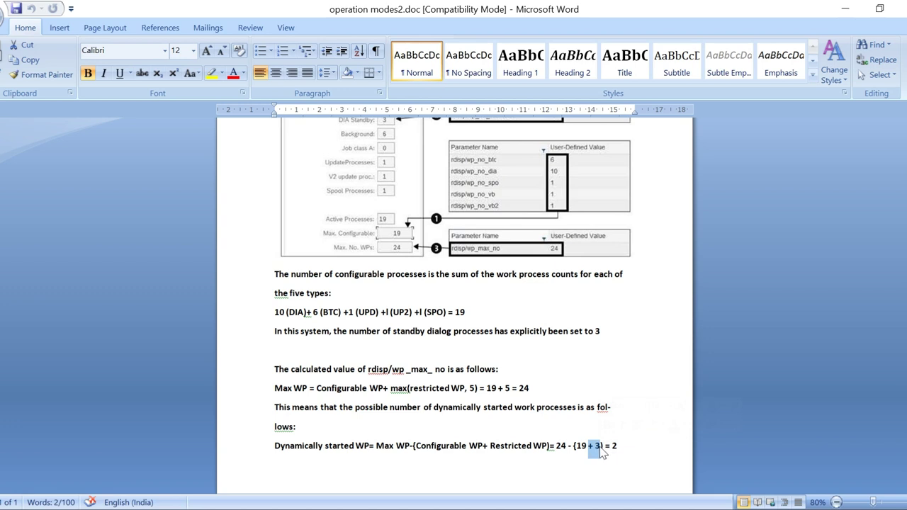
double_click(598, 446)
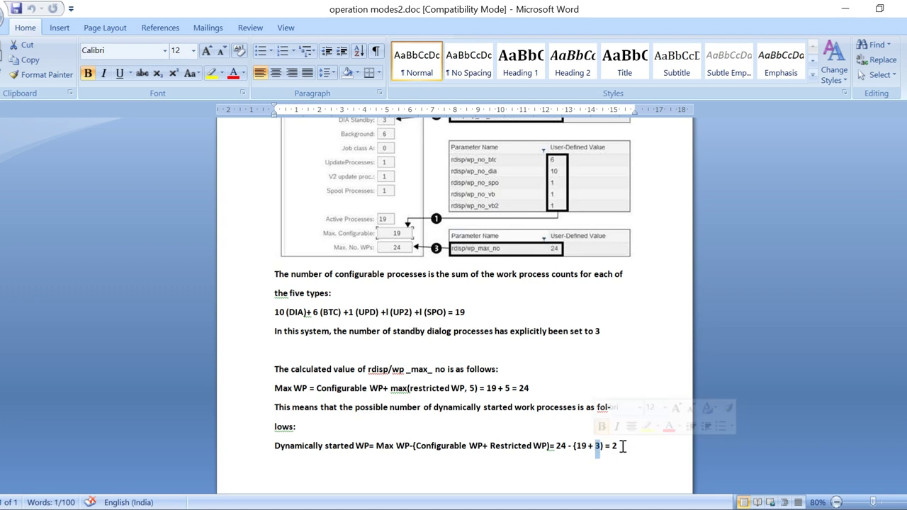
left_click_drag(624, 447, 611, 447)
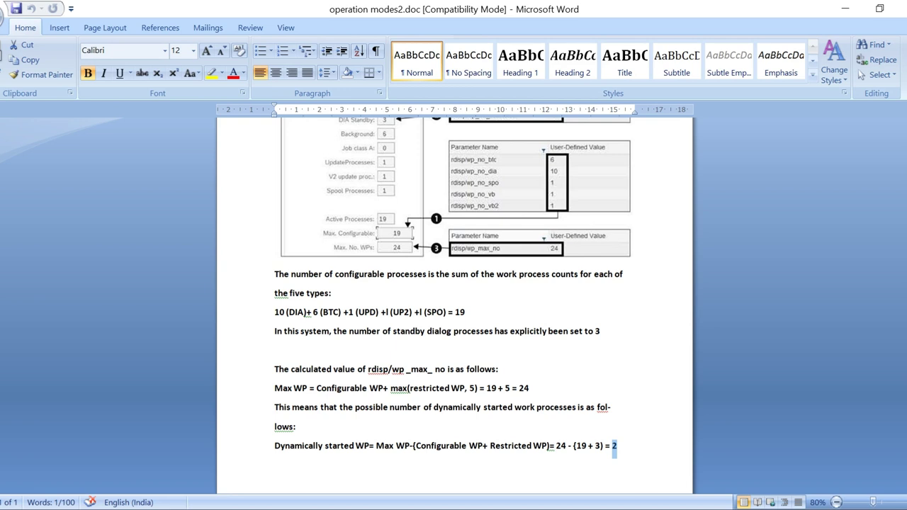
Compare the work process formulas with the parameter diagram, including its Job class A entry
scroll(454, 298, "up", 2)
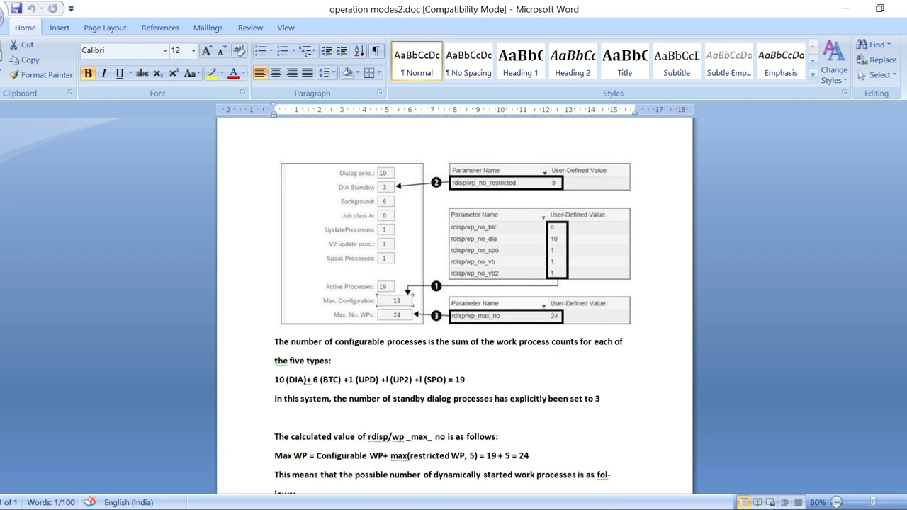
scroll(454, 305, "down", 2)
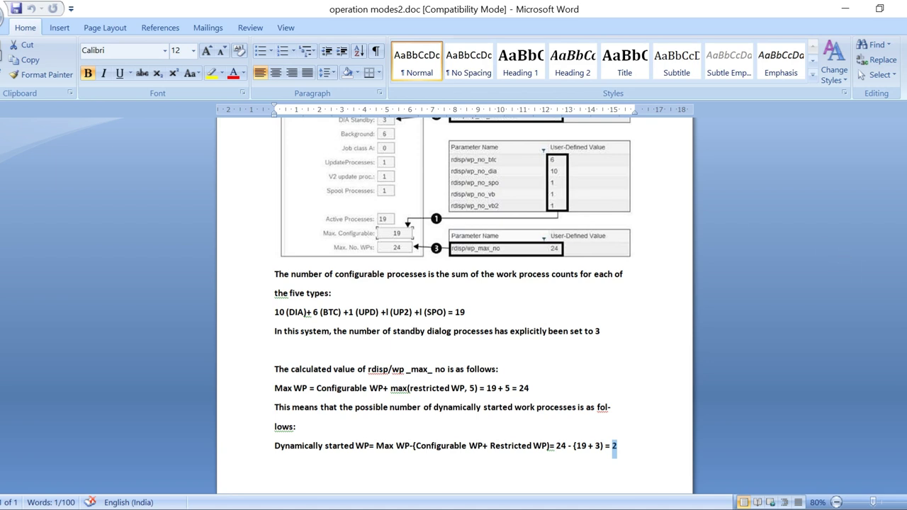
scroll(454, 305, "up", 3)
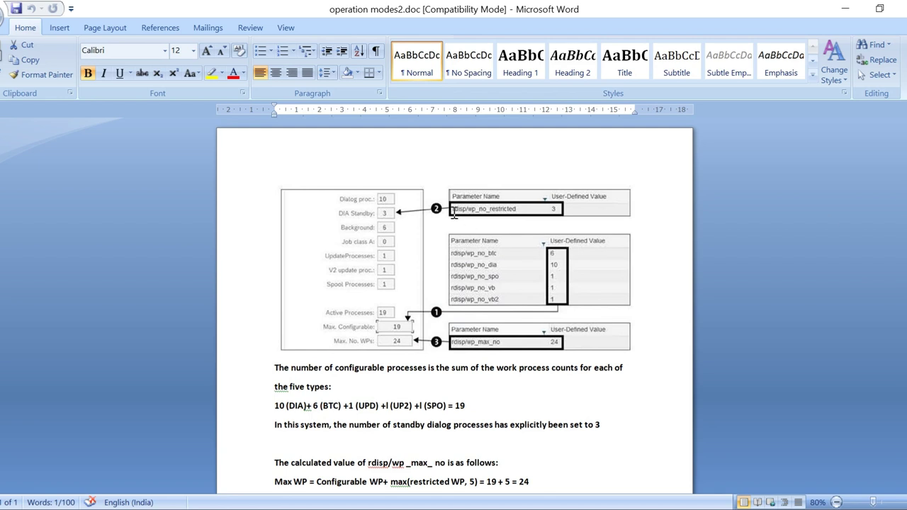
left_click(391, 241)
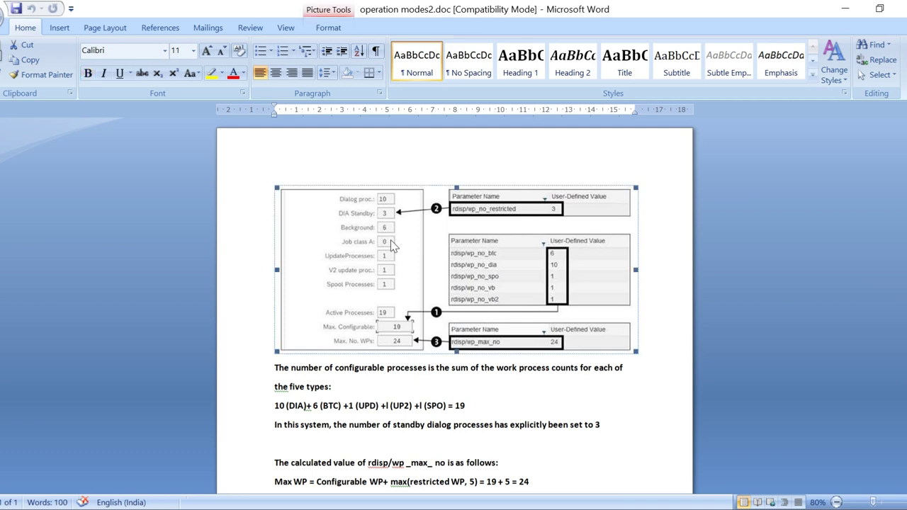